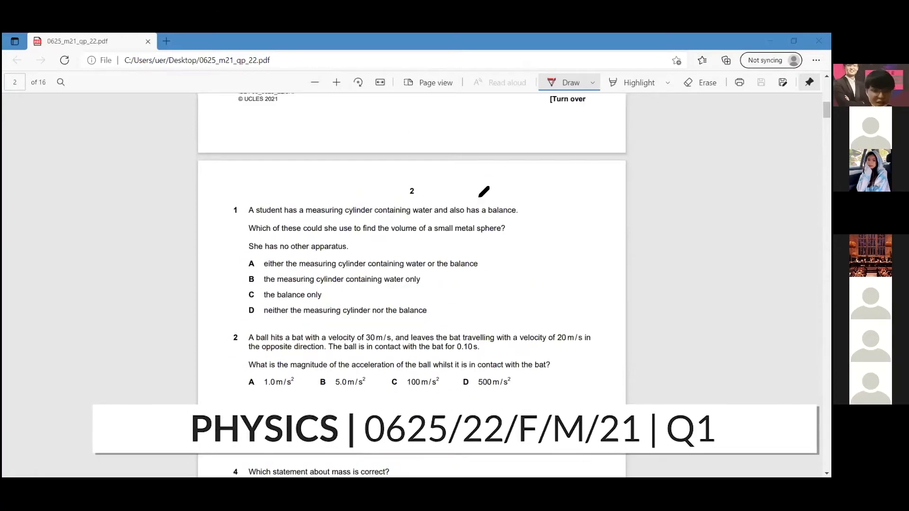
scroll(482, 218, down, 1)
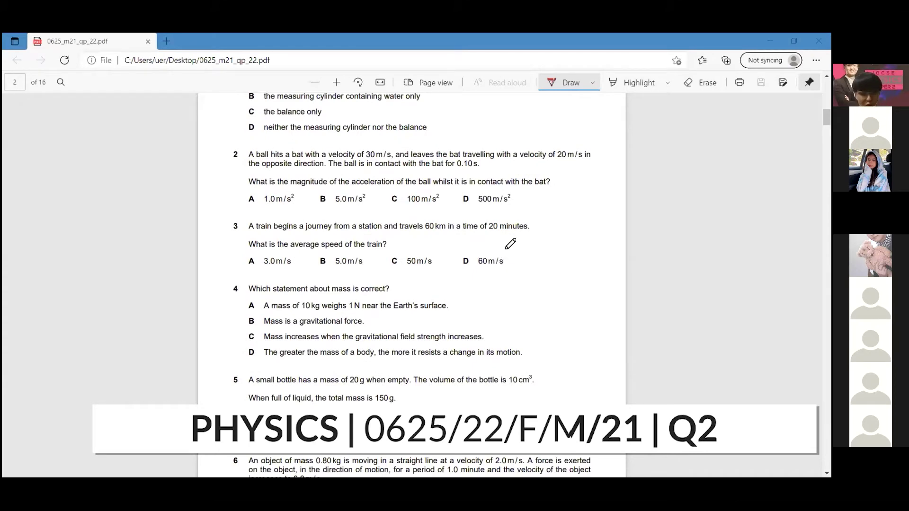
scroll(517, 221, up, 1)
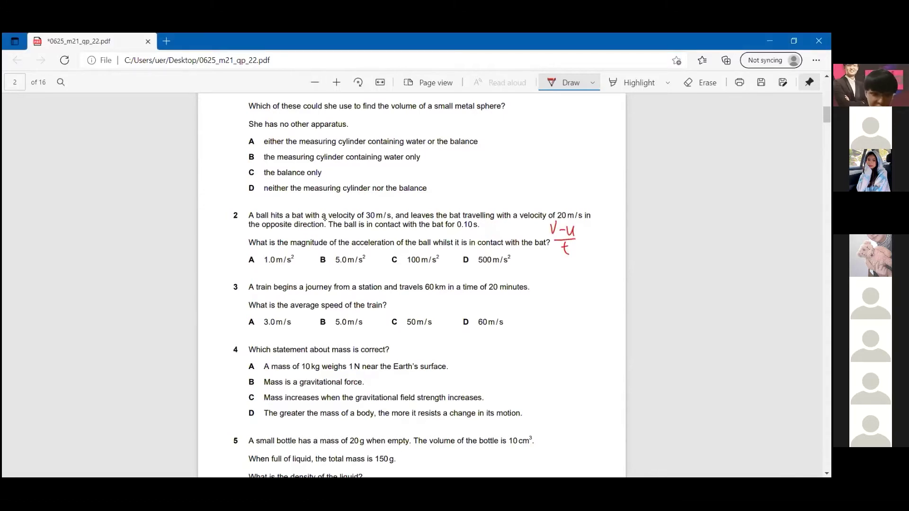
Step: Draw a red equals sign below the v−u over t formula beside question 2
drag(532, 271, 540, 272)
drag(533, 275, 539, 276)
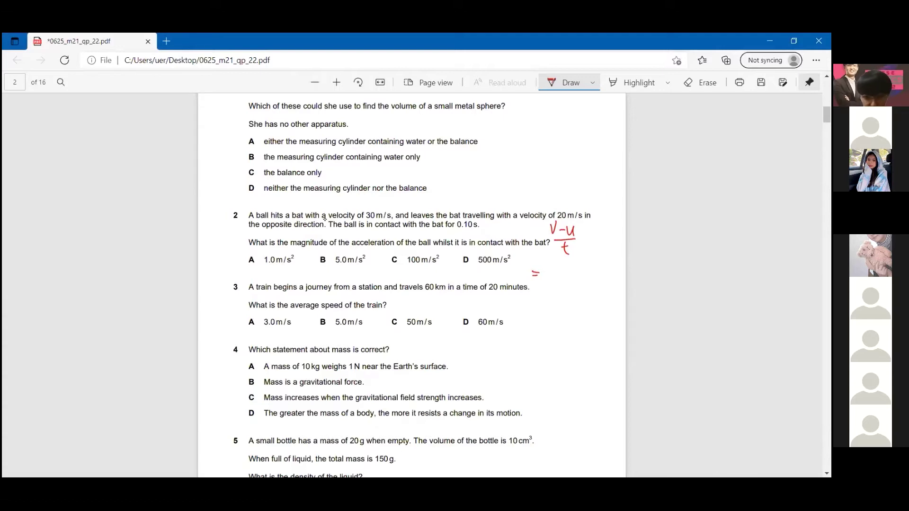
Step: Underline 'opposite direction' and mark the initial direction positive and the rebound negative
drag(272, 229, 307, 227)
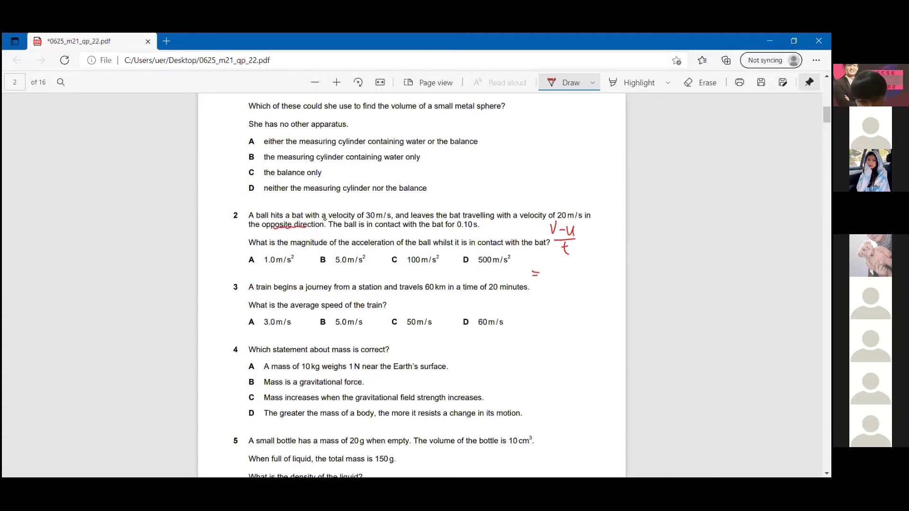
mouse_move(341, 202)
mouse_down()
mouse_move(360, 203)
mouse_move(336, 196)
mouse_up()
drag(333, 192, 333, 201)
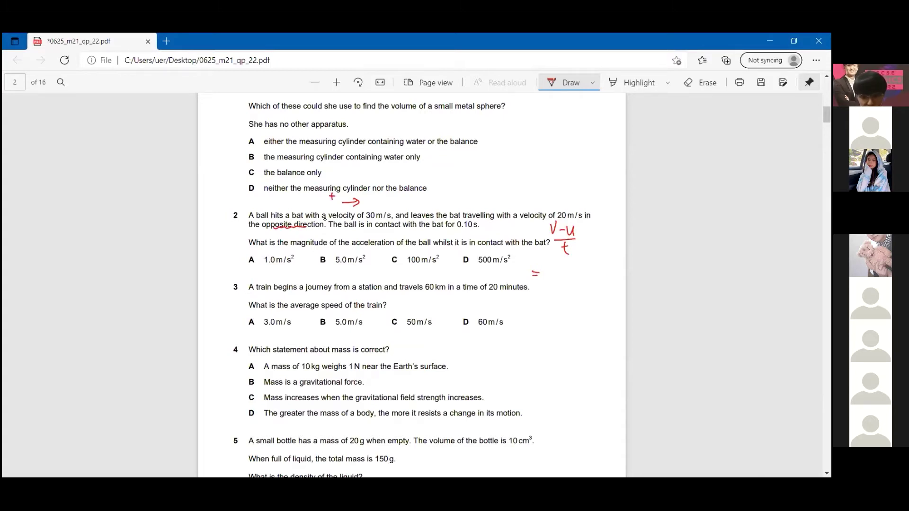
mouse_move(557, 192)
mouse_down()
mouse_move(556, 206)
mouse_move(565, 199)
mouse_up()
mouse_move(568, 190)
mouse_down()
mouse_move(569, 206)
mouse_move(535, 198)
mouse_up()
drag(540, 193, 540, 204)
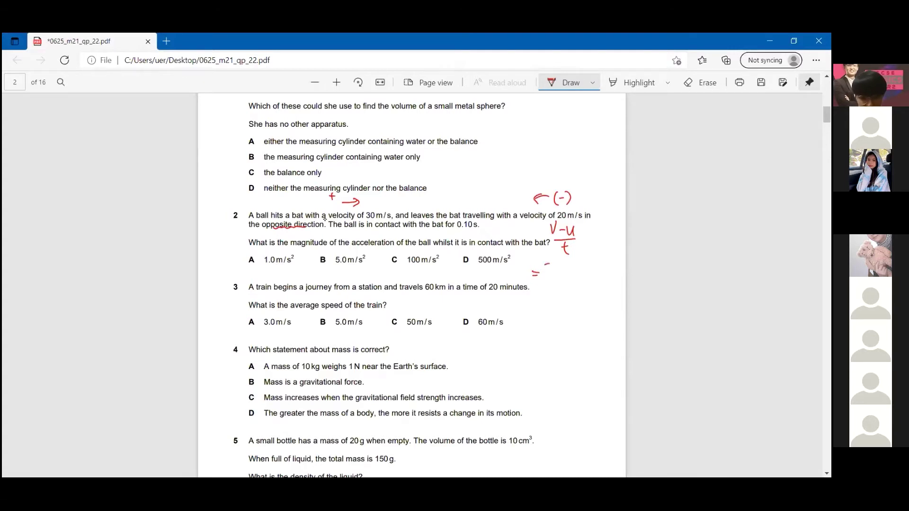
Step: Write (−20−30)/0.1 = 50/0.1 in red and circle option D
drag(545, 264, 551, 264)
mouse_move(552, 260)
mouse_down()
mouse_move(555, 269)
mouse_move(584, 268)
mouse_move(567, 287)
mouse_up()
drag(572, 277, 569, 291)
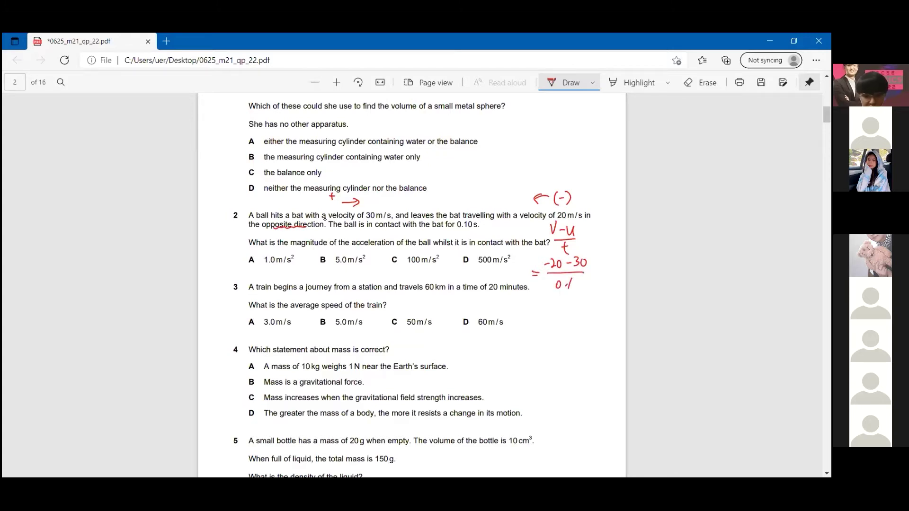
drag(542, 313, 554, 322)
mouse_move(540, 324)
mouse_down()
mouse_move(565, 324)
mouse_move(551, 335)
mouse_up()
mouse_move(563, 330)
mouse_down()
mouse_move(565, 340)
mouse_move(532, 321)
mouse_up()
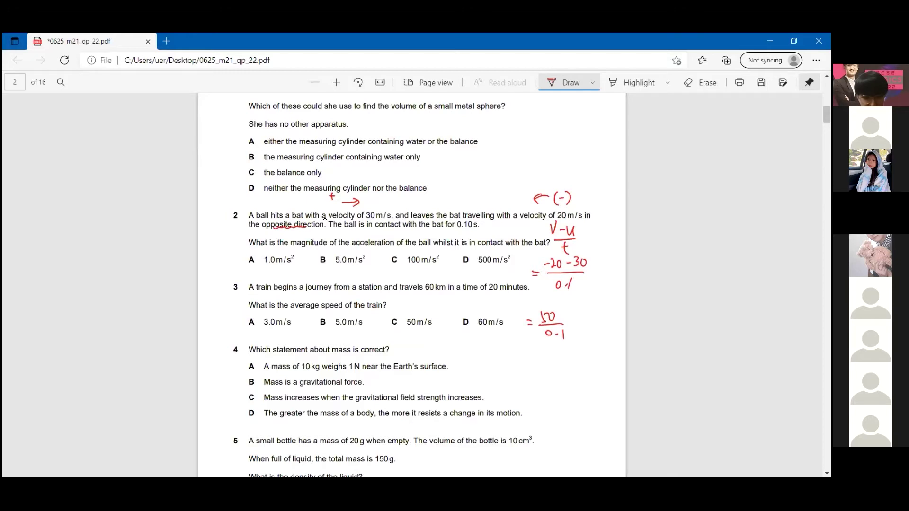
drag(464, 249, 457, 267)
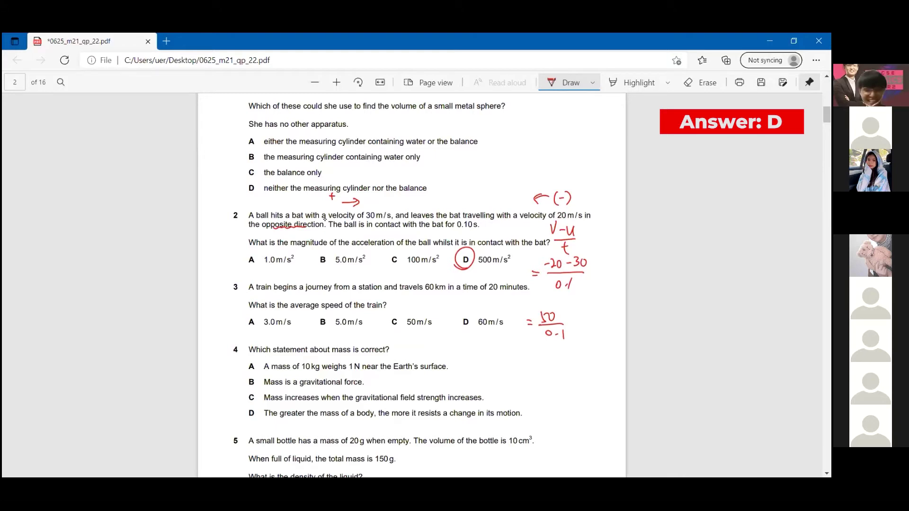
Step: Erase the stray 50/0.1 fraction beside question 3 with the Erase tool
click(699, 83)
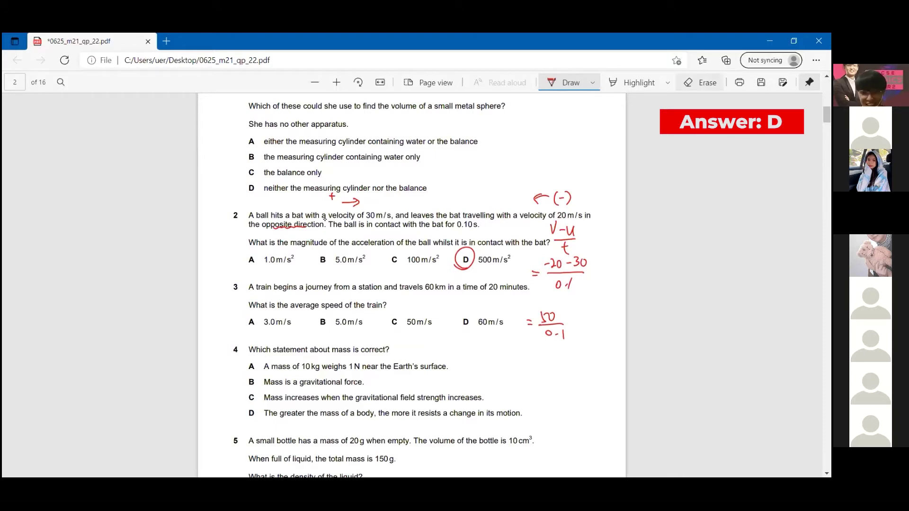
drag(540, 315, 564, 326)
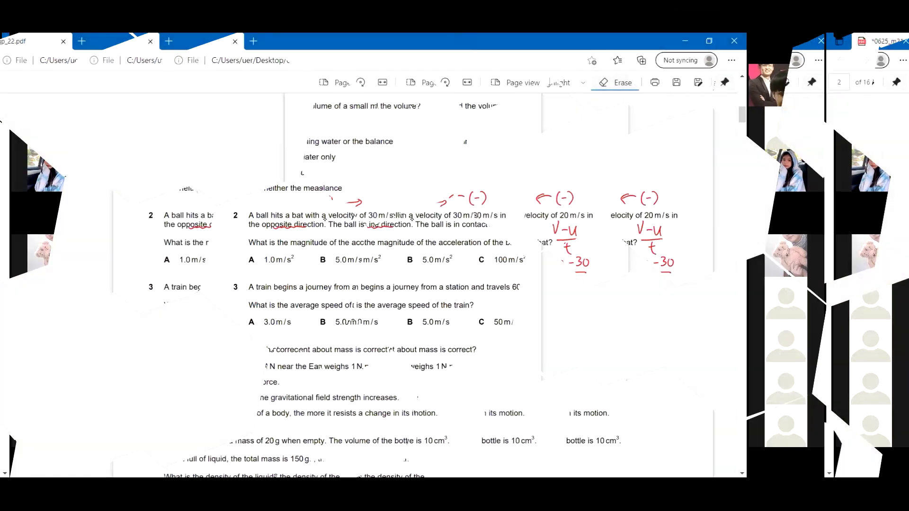
scroll(533, 213, down, 2)
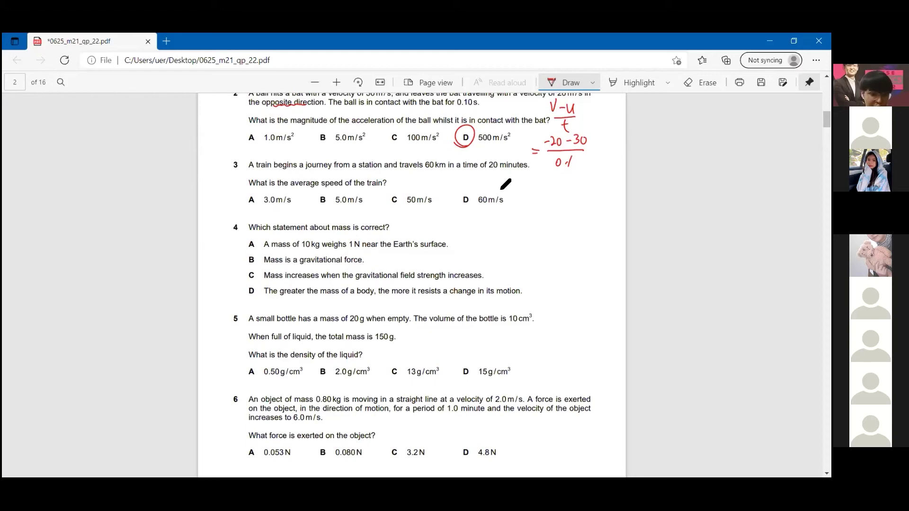
scroll(529, 185, up, 3)
scroll(547, 206, up, 2)
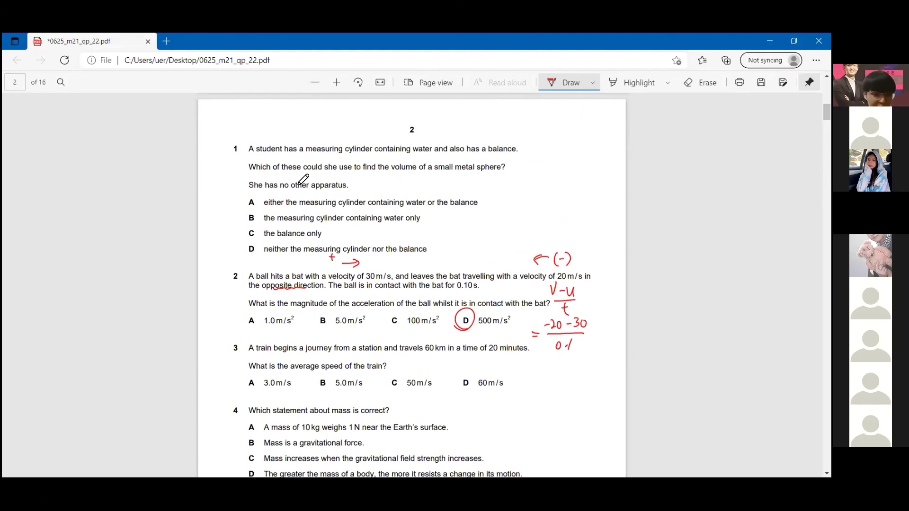
scroll(390, 331, down, 2)
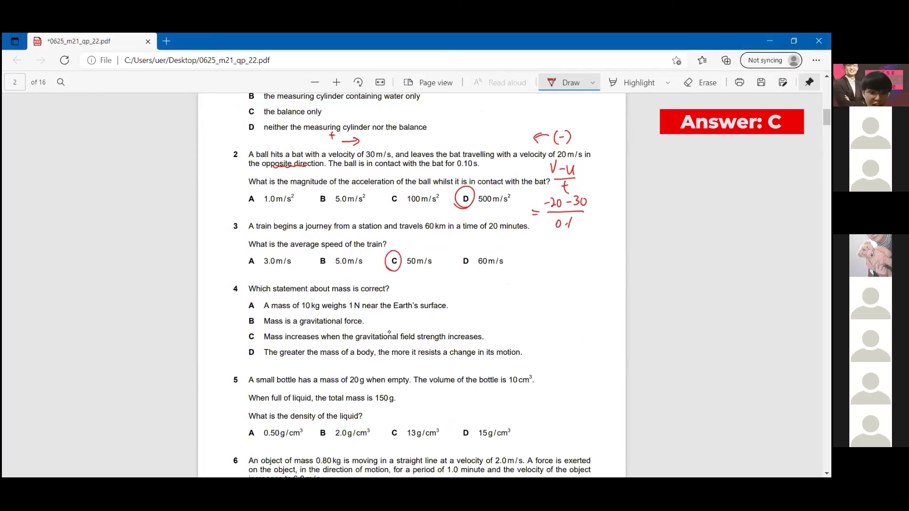
Step: Handwrite question 3's train distance, converted to metres, in red
mouse_move(523, 238)
mouse_down()
mouse_move(527, 250)
mouse_move(563, 251)
mouse_move(540, 266)
mouse_move(548, 267)
mouse_up()
Step: Write the time as 20×60 s under question 3's distance
drag(550, 257, 569, 270)
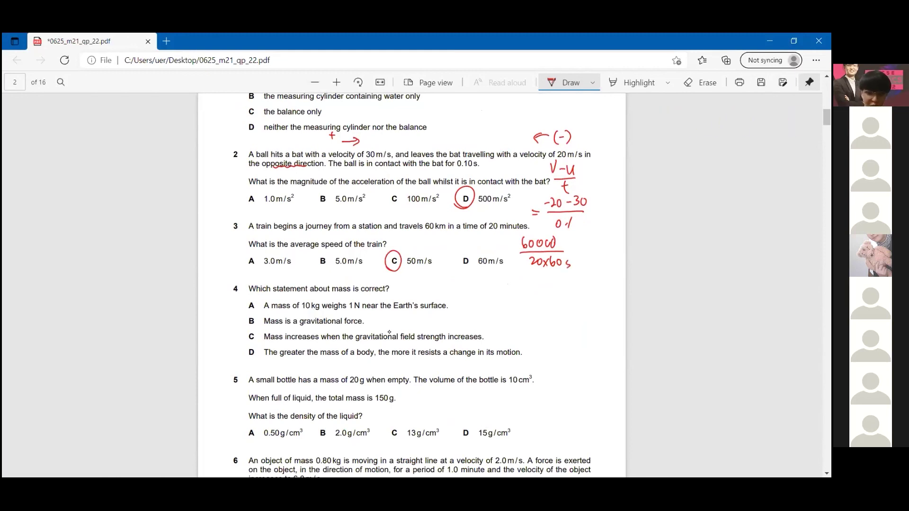